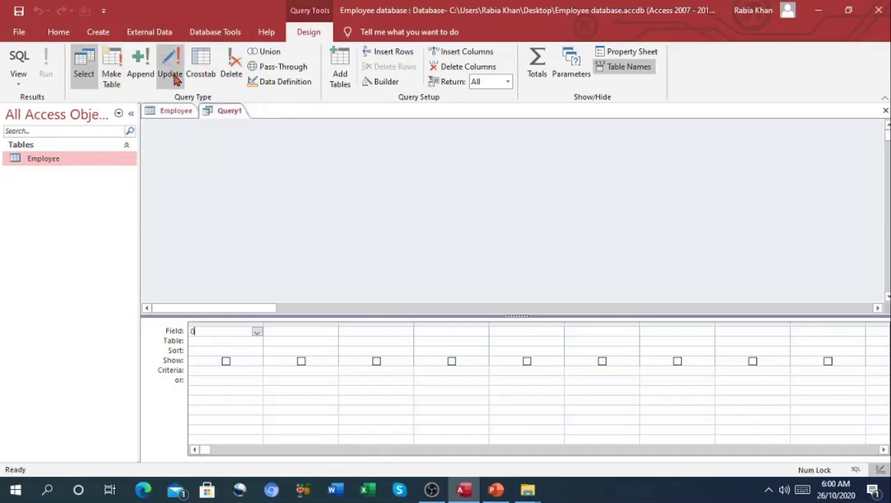
- Show the Employee table's records
{"action": "left_click", "coordinate": [168, 113]}
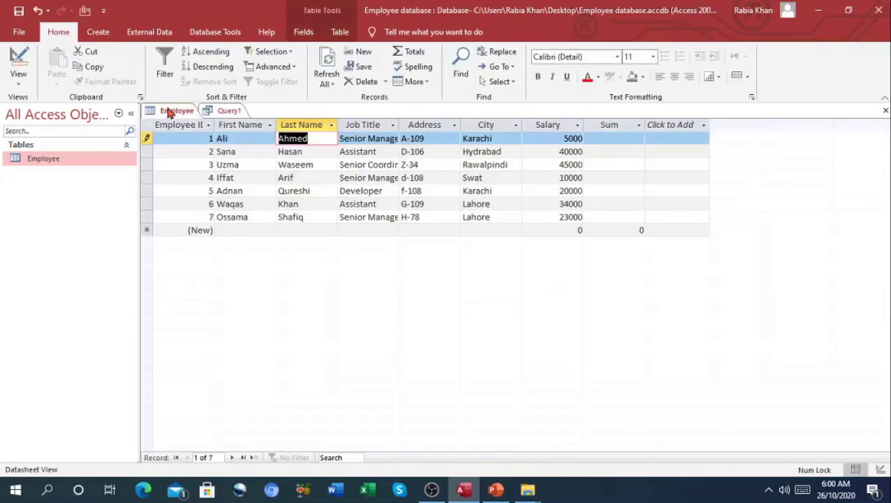
{"action": "key", "text": "alt"}
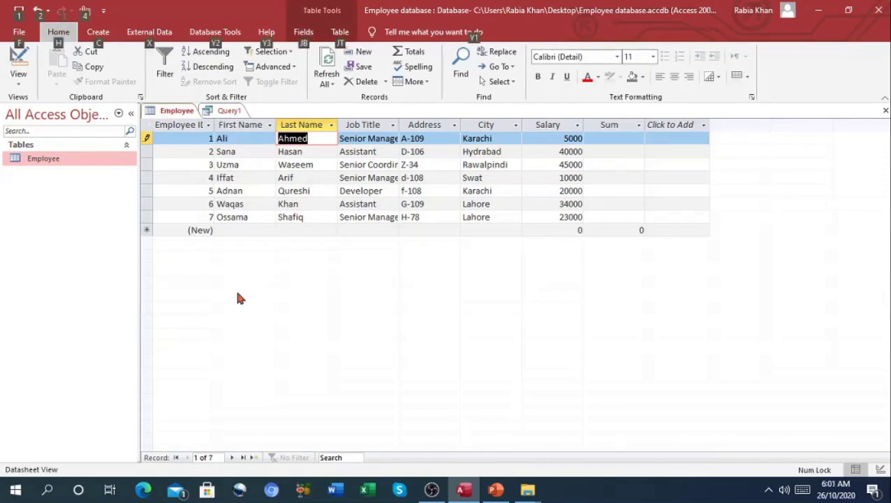
{"action": "key", "text": "alt"}
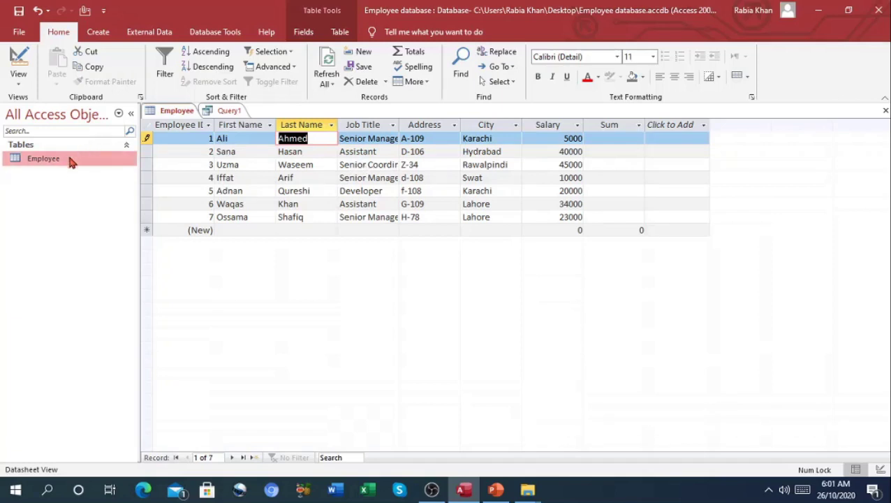
- Create a new blank table in Design view
{"action": "left_click", "coordinate": [98, 31]}
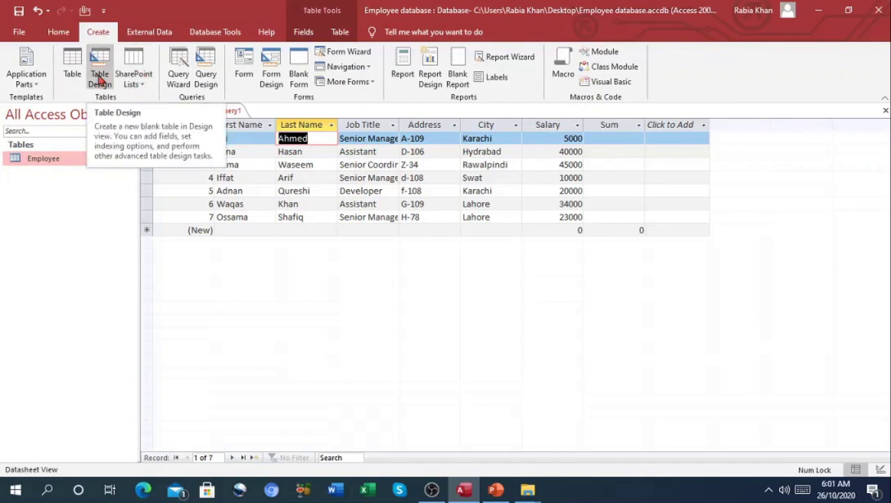
{"action": "left_click", "coordinate": [98, 79]}
{"action": "left_click", "coordinate": [98, 79]}
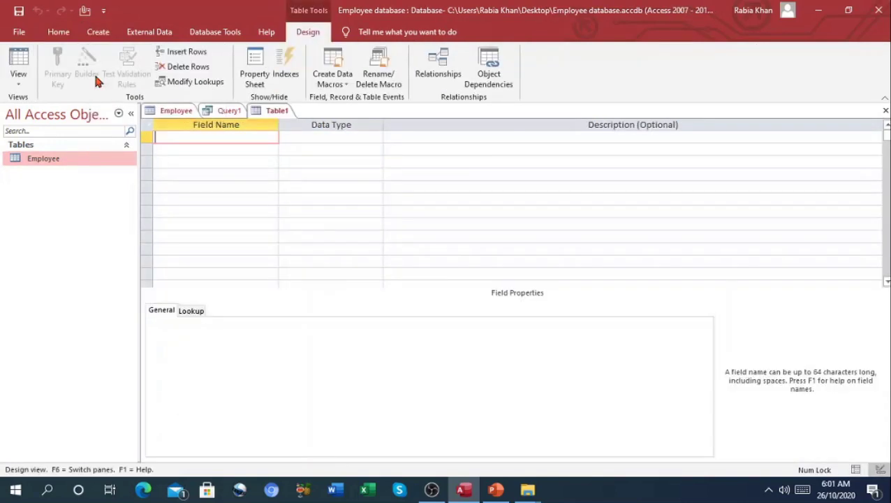
{"action": "key", "text": "alt"}
{"action": "key", "text": "alt"}
- Check the Employee table's columns and add Employee ID and First Name as the first two fields of the new table
{"action": "left_click", "coordinate": [175, 111]}
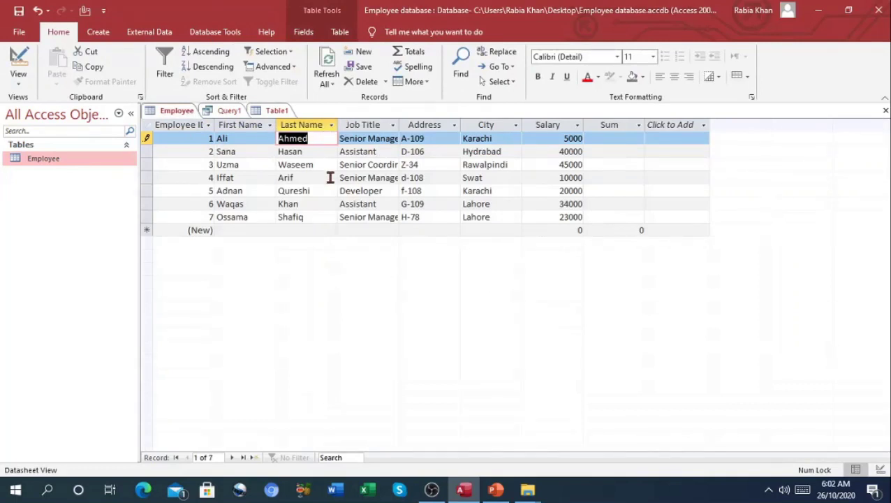
{"action": "left_click", "coordinate": [272, 112]}
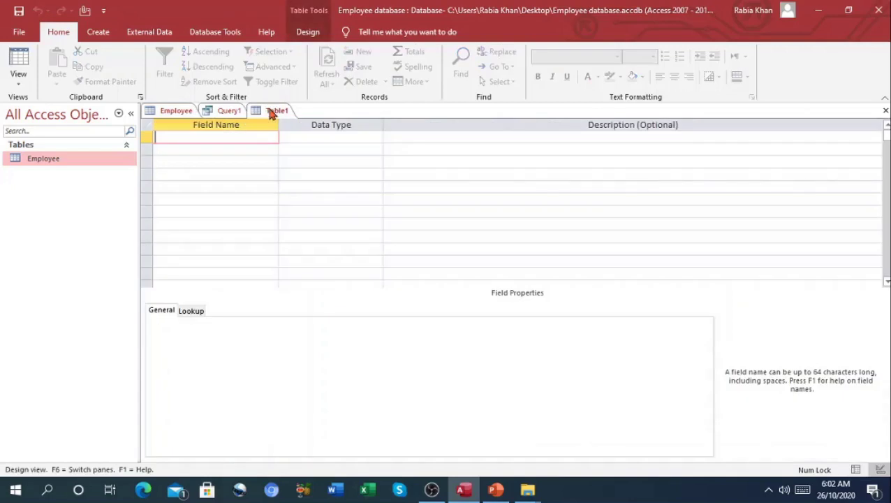
{"action": "type", "text": "Employe"}
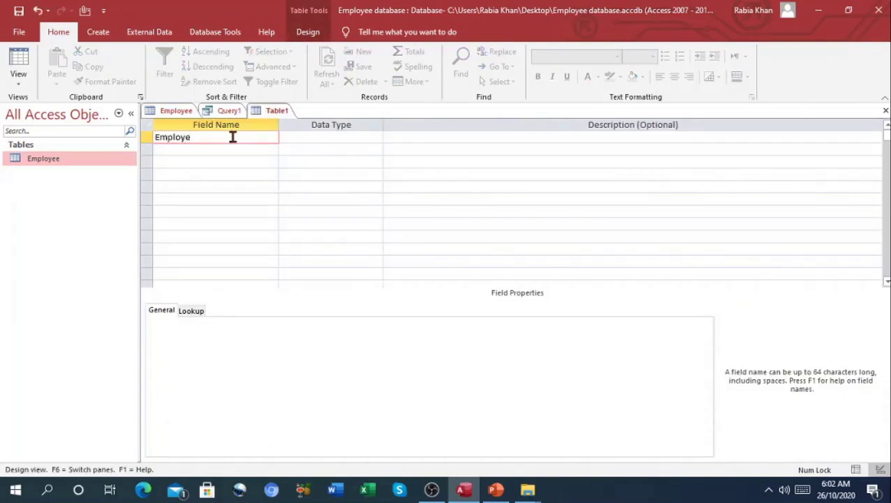
{"action": "type", "text": "e ID"}
{"action": "left_click", "coordinate": [213, 150]}
{"action": "type", "text": "Firsts"}
{"action": "key", "text": "BackSpace"}
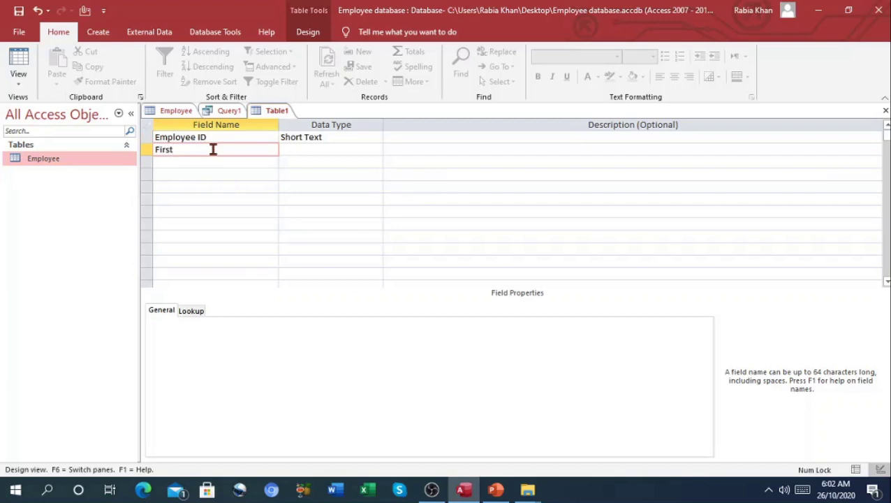
{"action": "type", "text": "Name"}
{"action": "key", "text": "Tab"}
{"action": "key", "text": "Tab"}
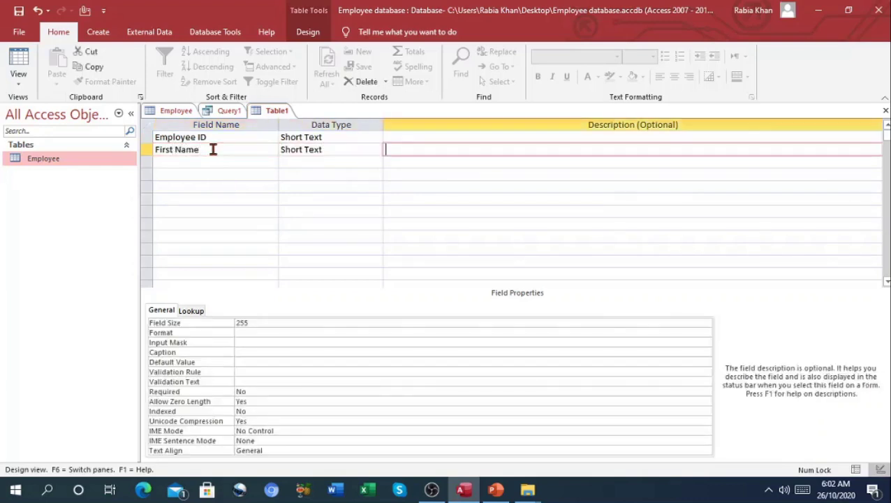
{"action": "key", "text": "Tab"}
- Add the fields Last Name and Job title to the new table below First Name
{"action": "type", "text": "LAst"}
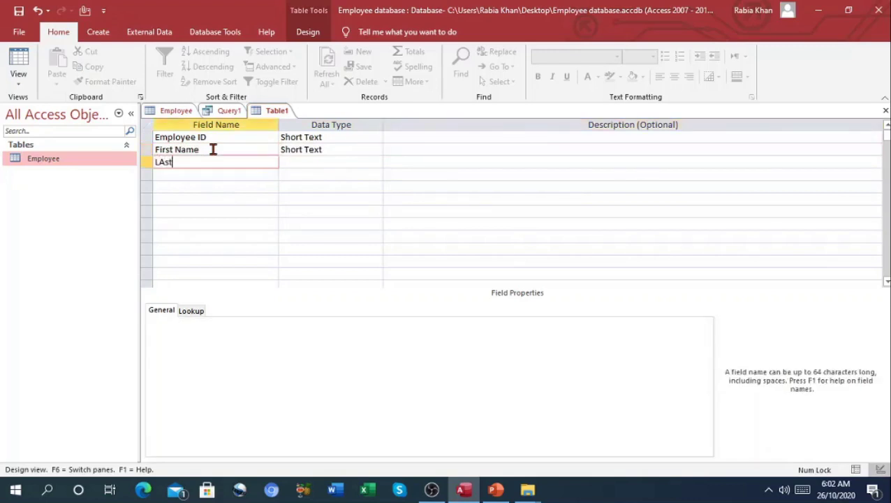
{"action": "type", "text": " Name"}
{"action": "key", "text": "Tab"}
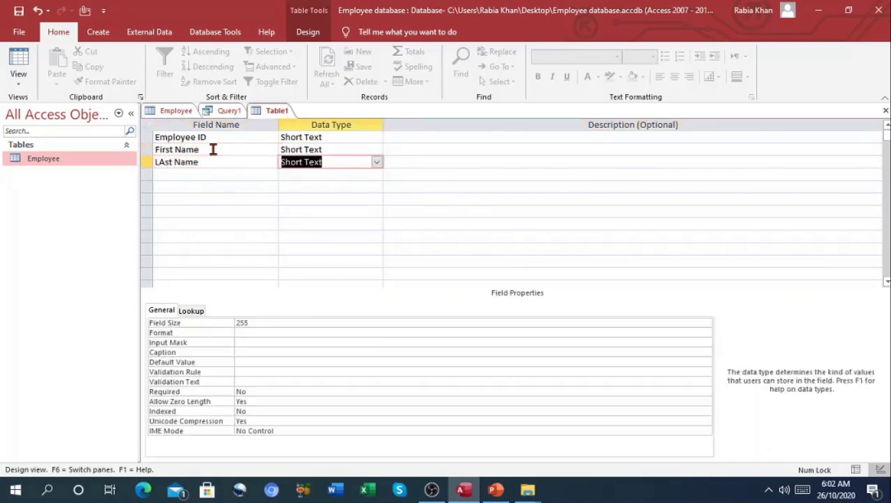
{"action": "key", "text": "Tab"}
{"action": "key", "text": "Tab"}
{"action": "type", "text": "Job title"}
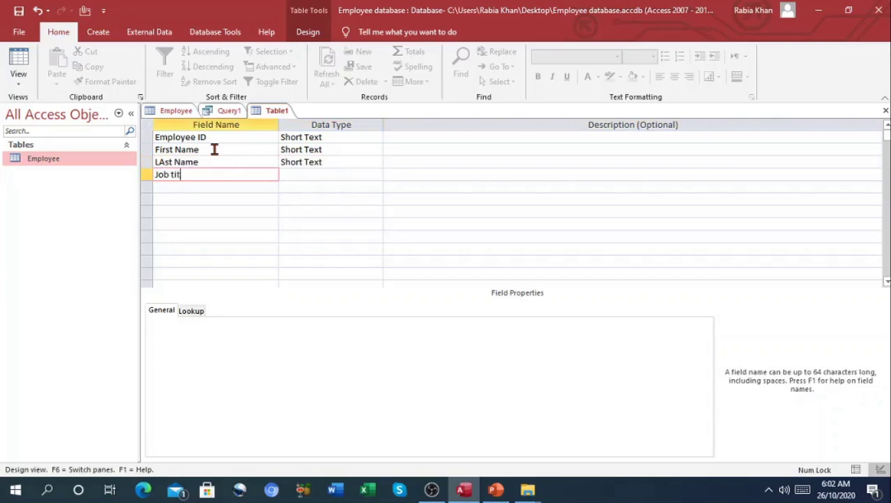
{"action": "left_click", "coordinate": [161, 162]}
{"action": "left_click", "coordinate": [163, 162]}
{"action": "key", "text": "BackSpace"}
{"action": "type", "text": "a"}
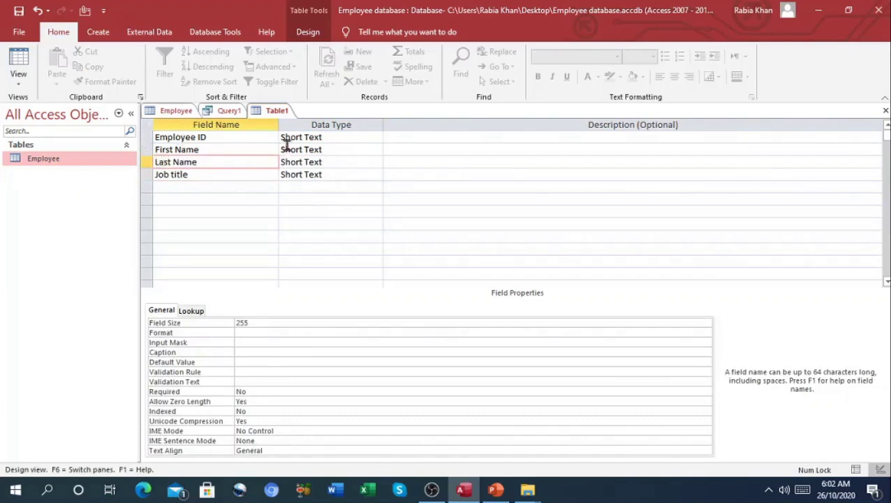
- Set the Employee ID field's data type to AutoNumber and make it the primary key
{"action": "left_click", "coordinate": [309, 137]}
{"action": "left_click", "coordinate": [375, 137]}
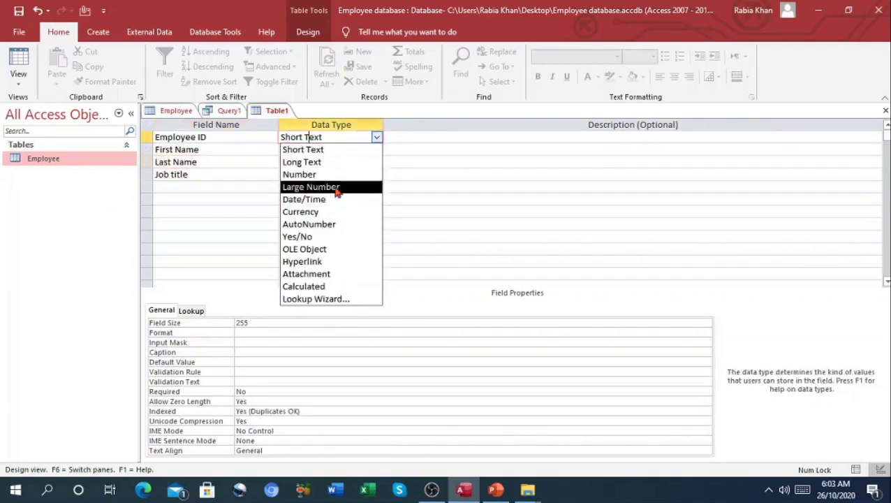
{"action": "left_click", "coordinate": [325, 225]}
{"action": "left_click", "coordinate": [147, 137]}
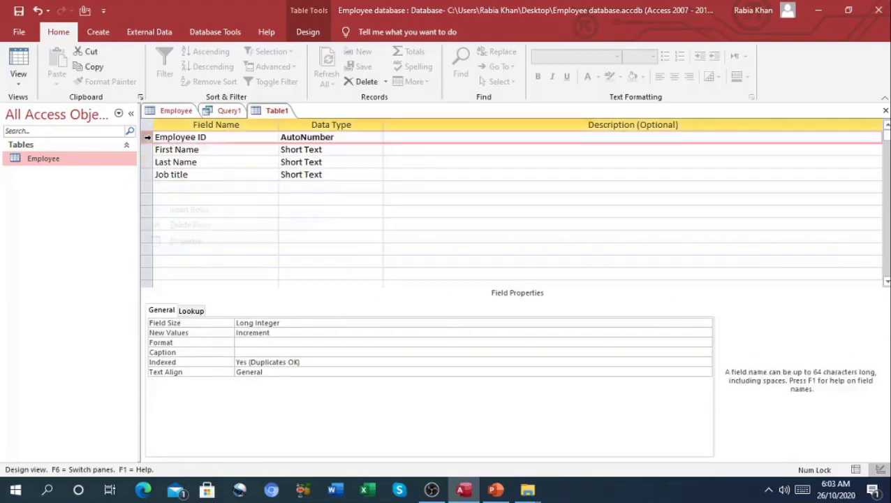
{"action": "right_click", "coordinate": [148, 138]}
{"action": "left_click", "coordinate": [160, 148]}
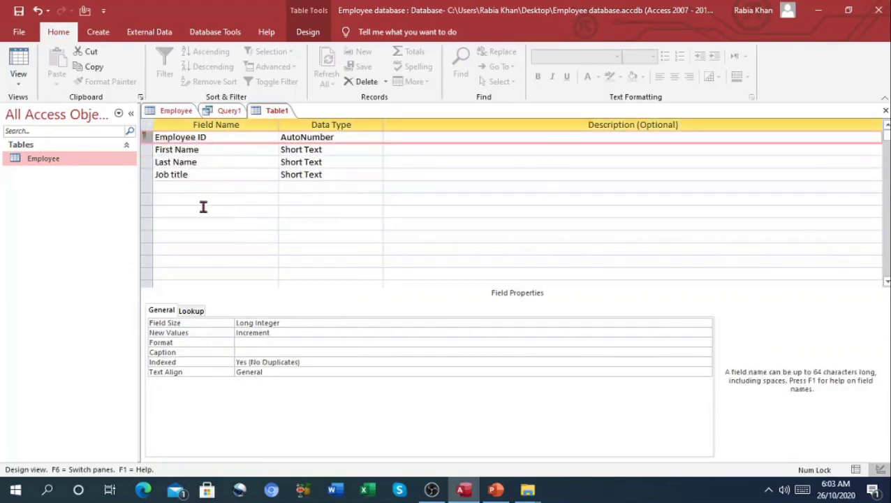
- Save the new table as Temp Employee
{"action": "key", "text": "ctrl+s"}
{"action": "key", "text": "BackSpace"}
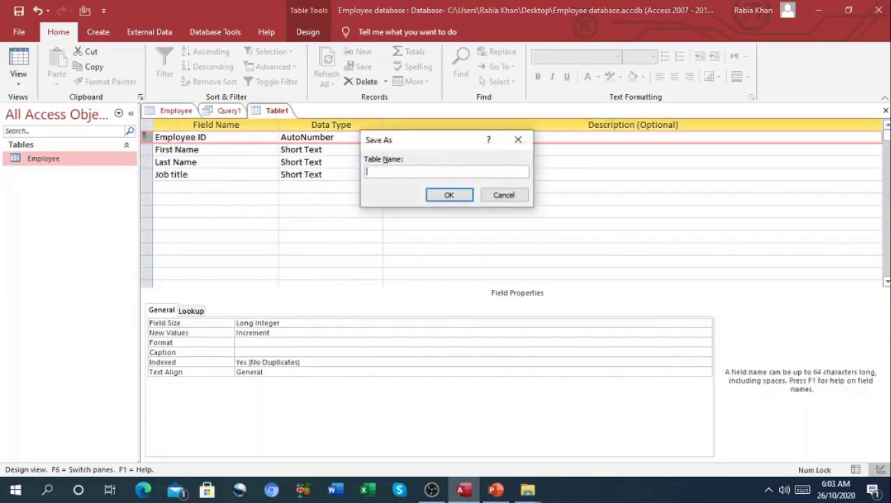
{"action": "type", "text": "Temp Employee"}
{"action": "left_click", "coordinate": [450, 197]}
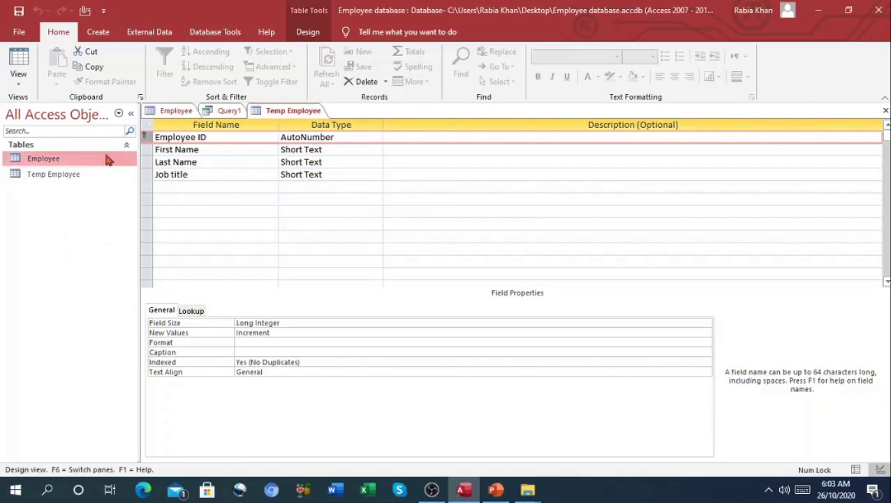
- Open the Temp Employee table in Datasheet view and compare it with the Employee table
{"action": "left_click", "coordinate": [97, 176]}
{"action": "double_click", "coordinate": [97, 176]}
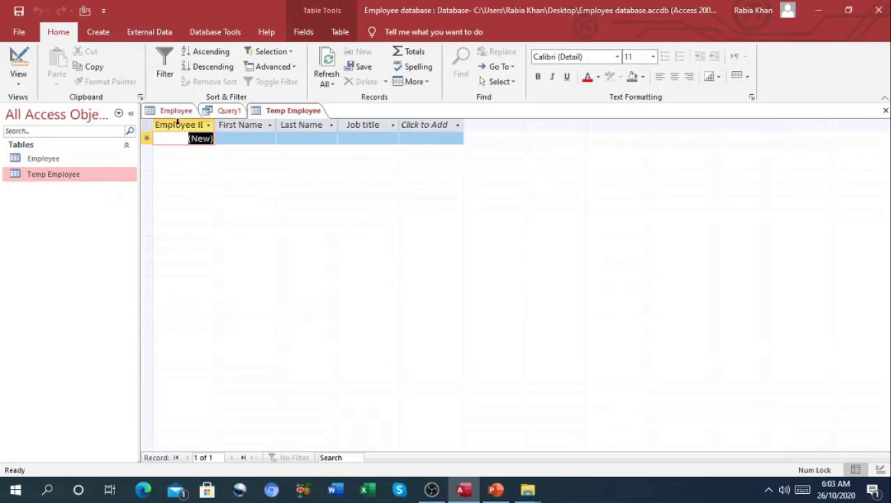
{"action": "left_click", "coordinate": [175, 114]}
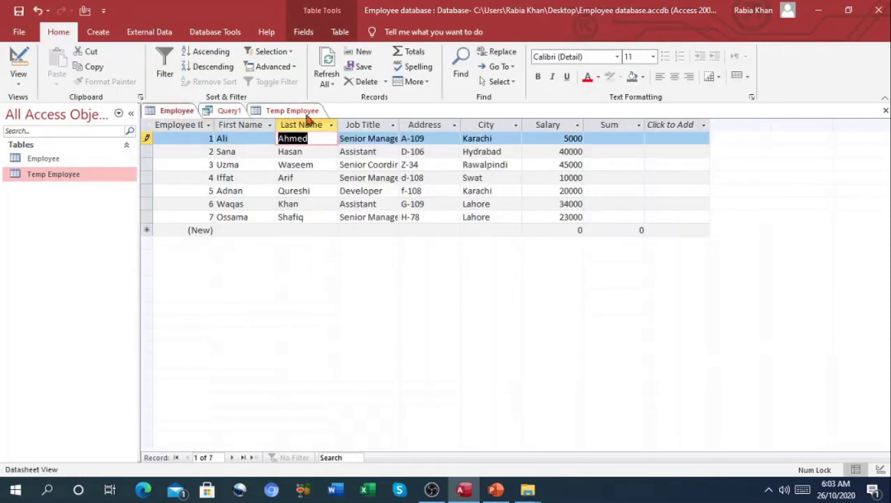
{"action": "left_click", "coordinate": [305, 115]}
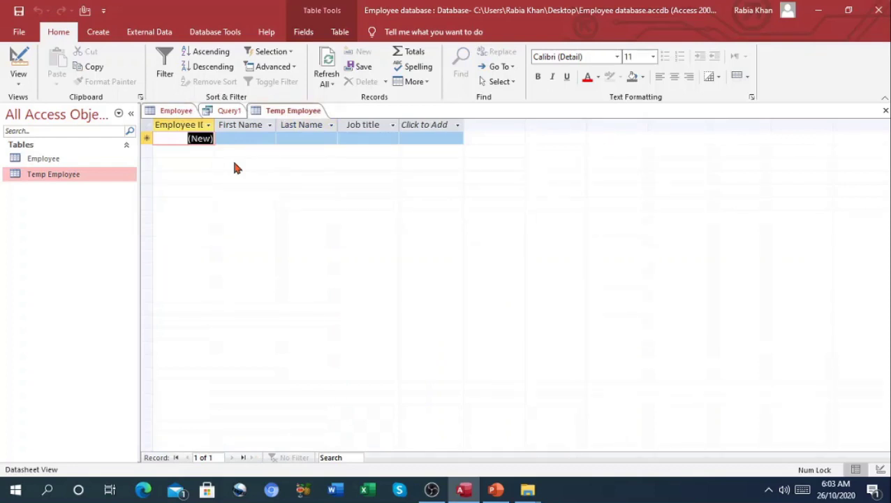
{"action": "left_click", "coordinate": [185, 113]}
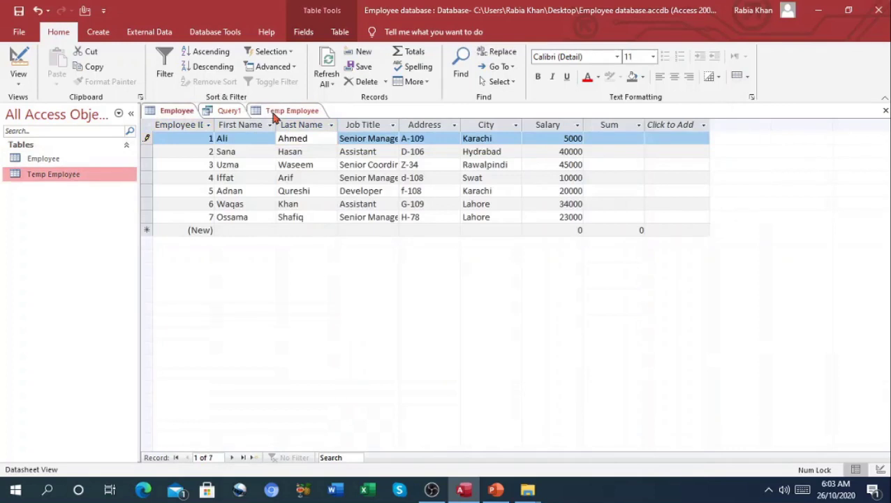
- Close the Temp Employee and Employee tables and the open query, discarding the query's changes
{"action": "right_click", "coordinate": [274, 117]}
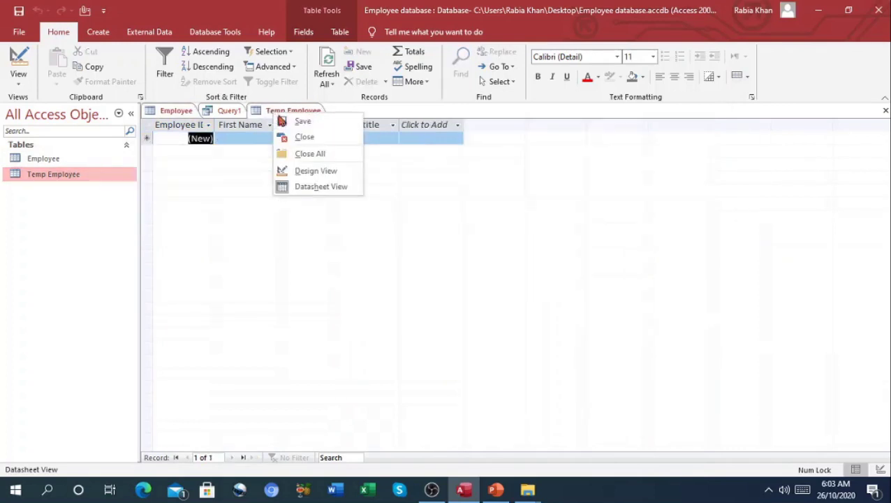
{"action": "left_click", "coordinate": [294, 137]}
{"action": "right_click", "coordinate": [167, 112]}
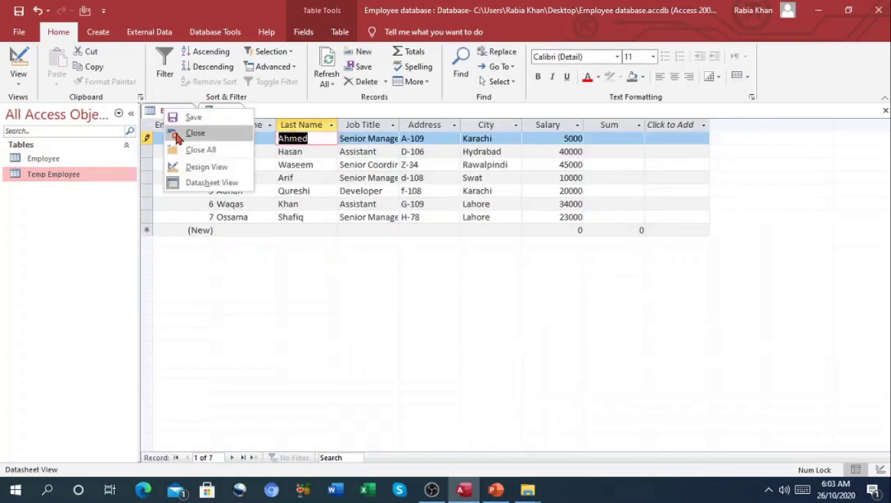
{"action": "left_click", "coordinate": [195, 132]}
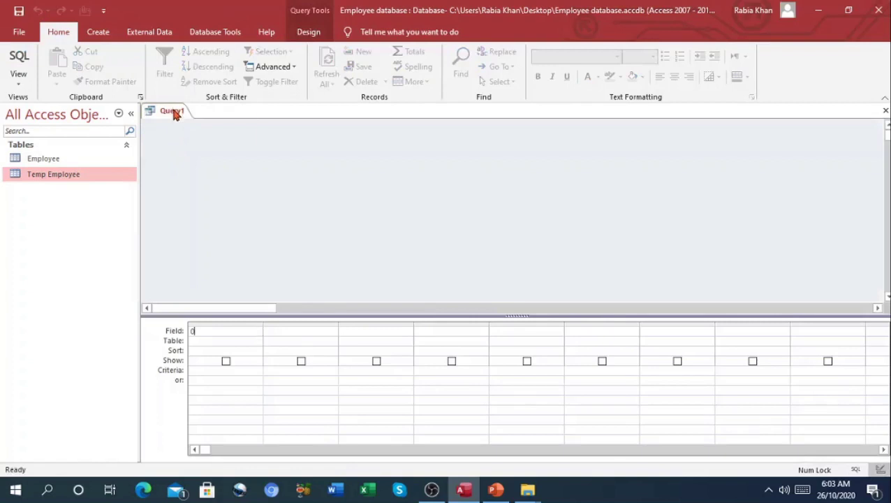
{"action": "right_click", "coordinate": [174, 113]}
{"action": "left_click", "coordinate": [186, 133]}
{"action": "left_click", "coordinate": [453, 281]}
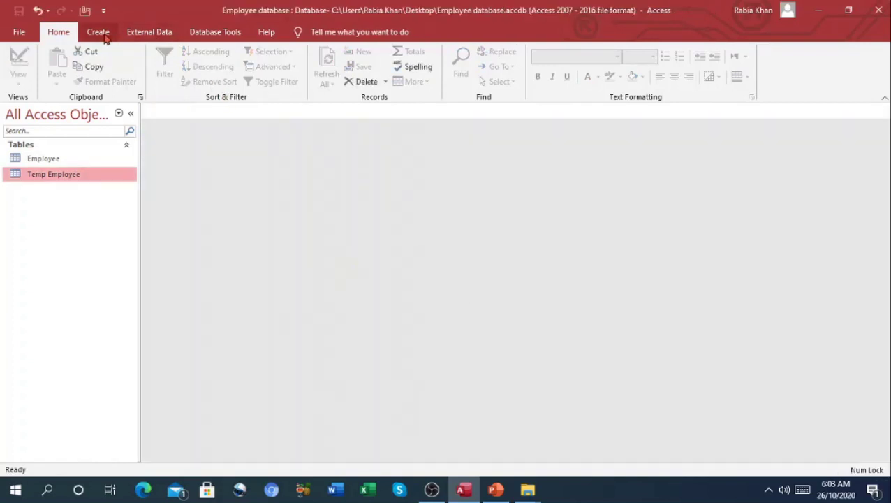
- Create a new query in Design view based on the Employee table
{"action": "left_click", "coordinate": [99, 34]}
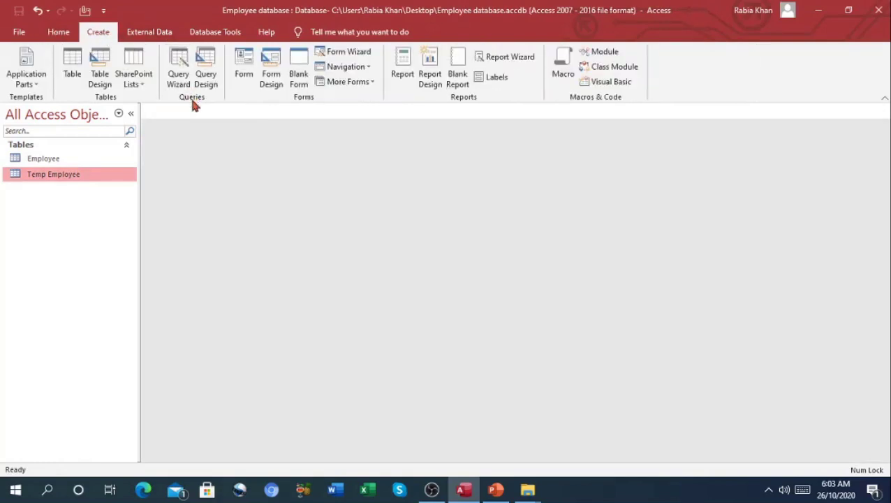
{"action": "left_click", "coordinate": [205, 78]}
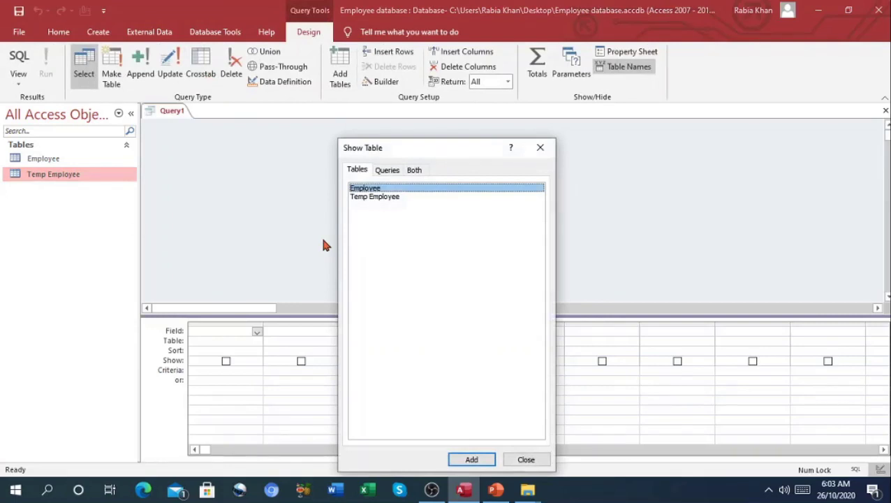
{"action": "left_click", "coordinate": [471, 459]}
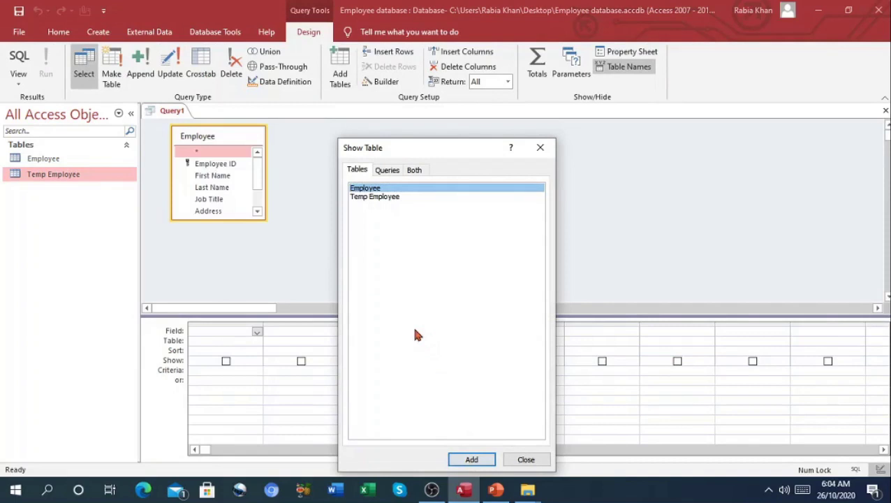
{"action": "left_click", "coordinate": [538, 149]}
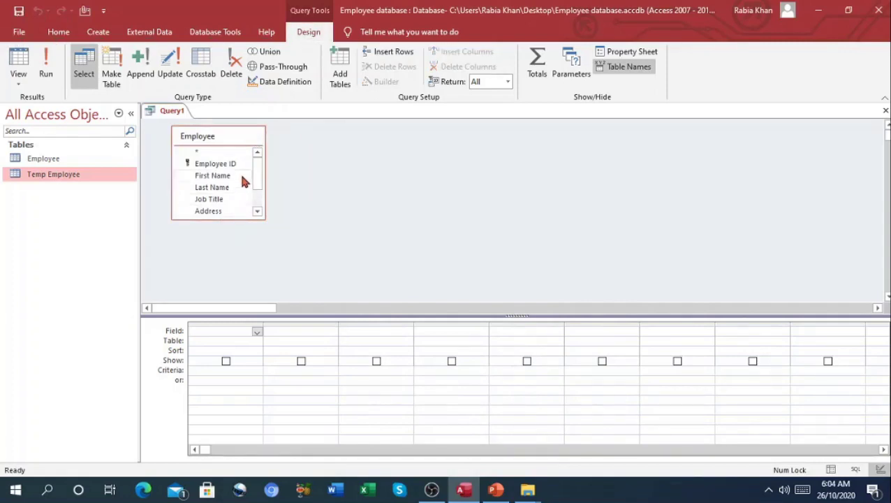
- Add the Employee ID, First Name, Last Name and Job Title fields to the query grid
{"action": "double_click", "coordinate": [215, 163]}
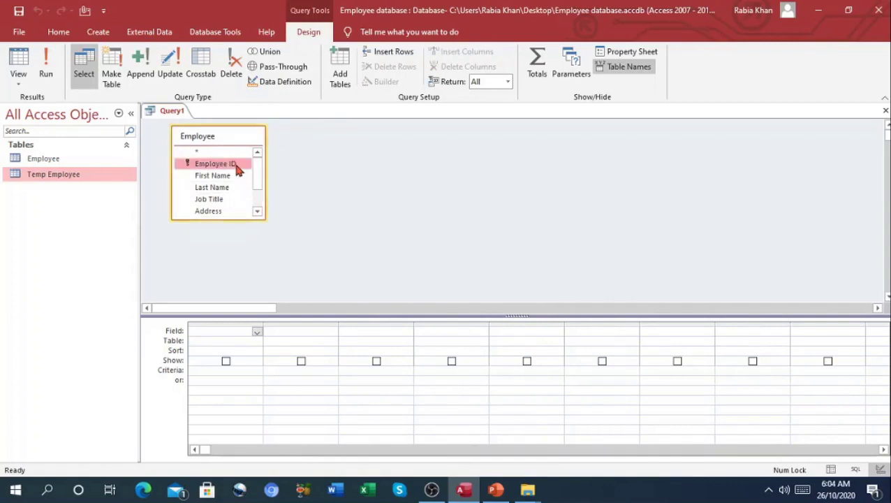
{"action": "double_click", "coordinate": [227, 176]}
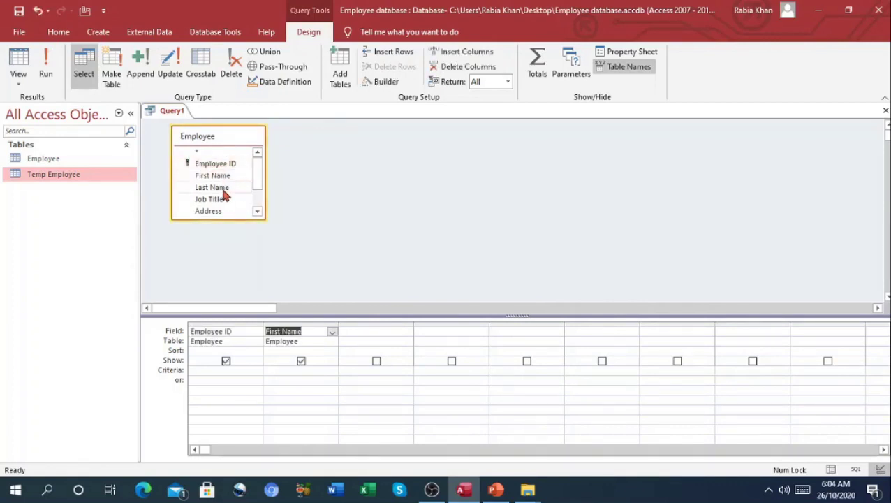
{"action": "double_click", "coordinate": [222, 189]}
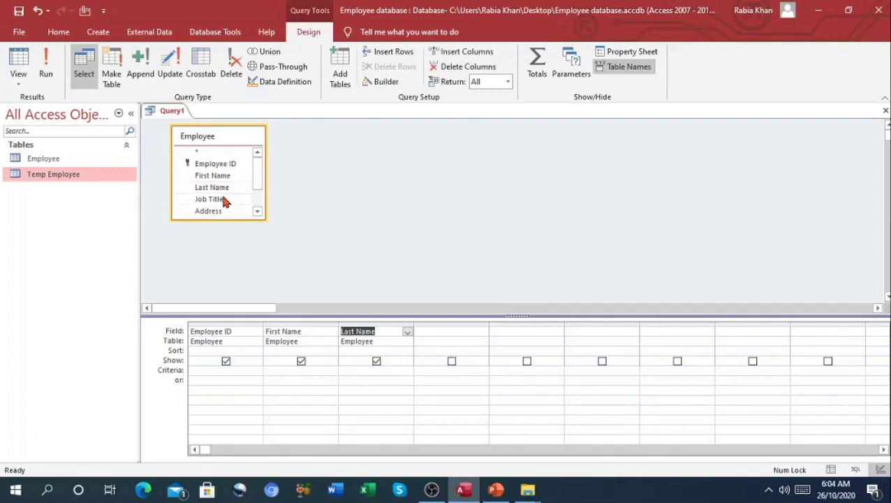
{"action": "double_click", "coordinate": [224, 199]}
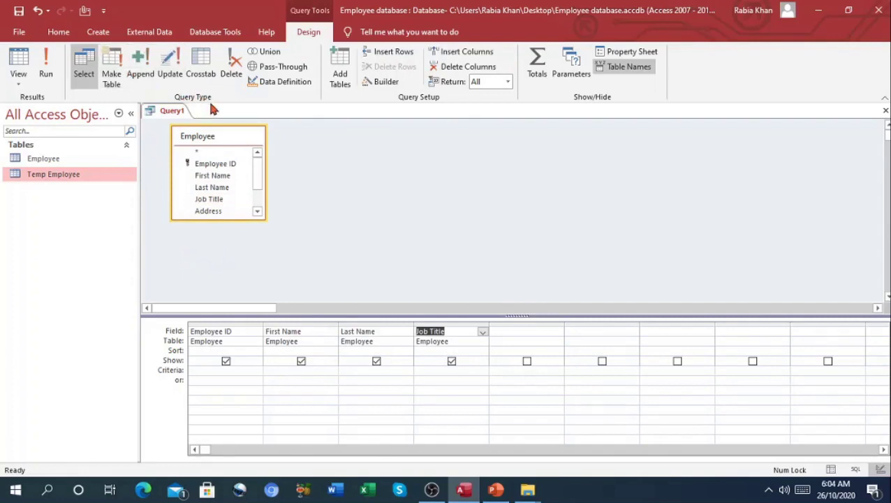
- Convert the query to an append query that adds its records to the Temp Employee table in the current database
{"action": "left_click", "coordinate": [142, 60]}
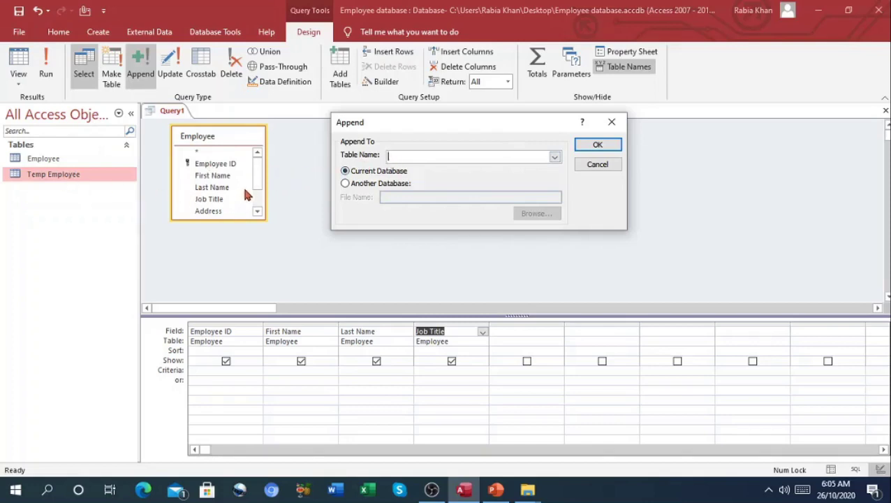
{"action": "type", "text": "Temp Employee"}
{"action": "left_click", "coordinate": [598, 147]}
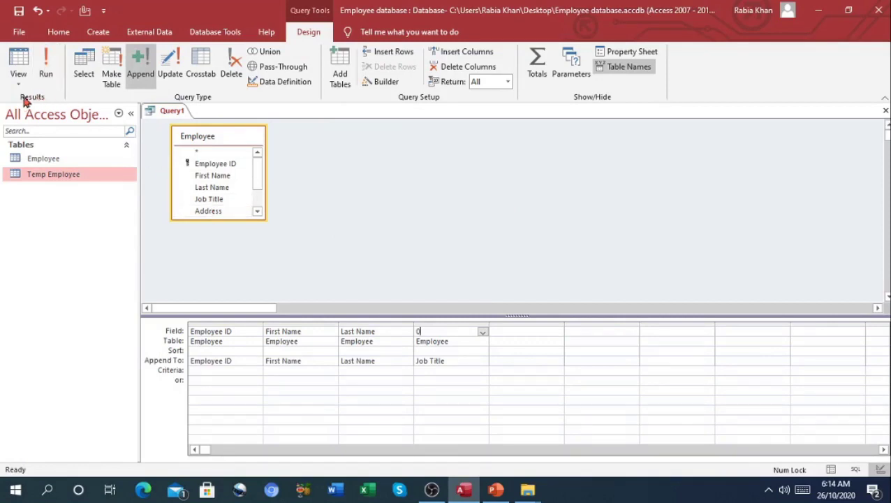
- Run the append query, accepting the appended rows, and open the Temp Employee table to check its records
{"action": "left_click", "coordinate": [52, 64]}
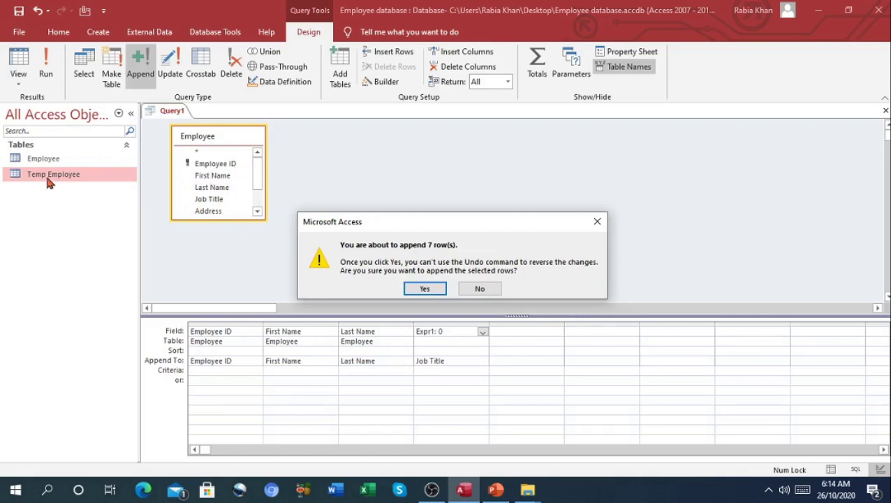
{"action": "left_click", "coordinate": [422, 289]}
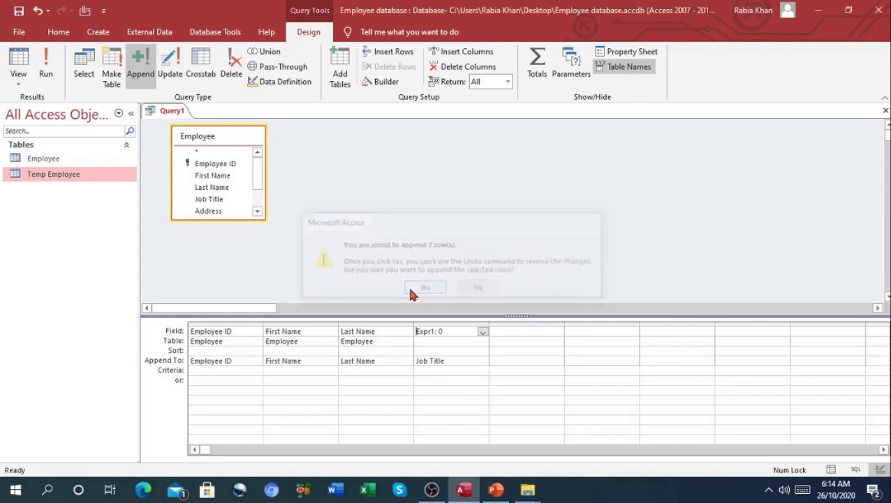
{"action": "double_click", "coordinate": [68, 180]}
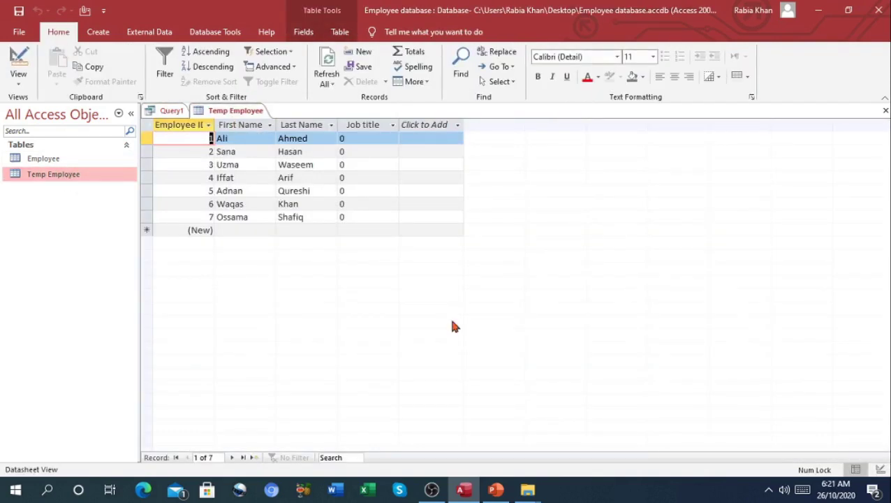
{"action": "key", "text": "alt"}
{"action": "key", "text": "alt"}
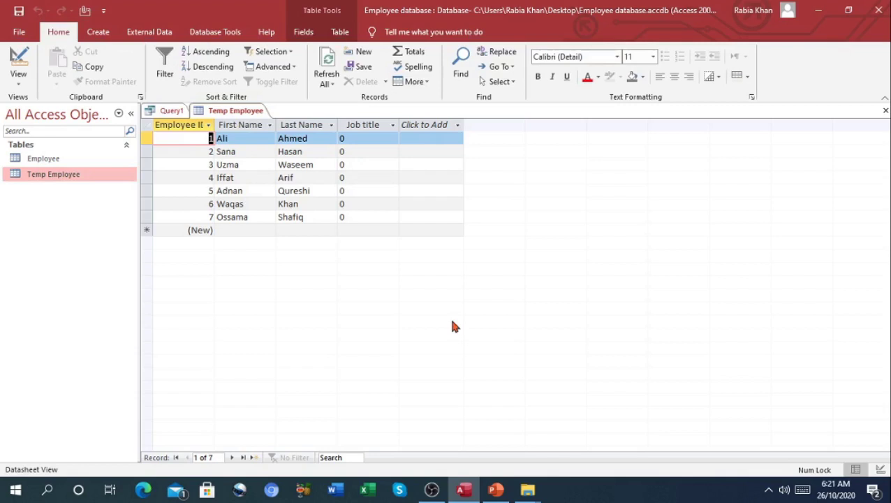